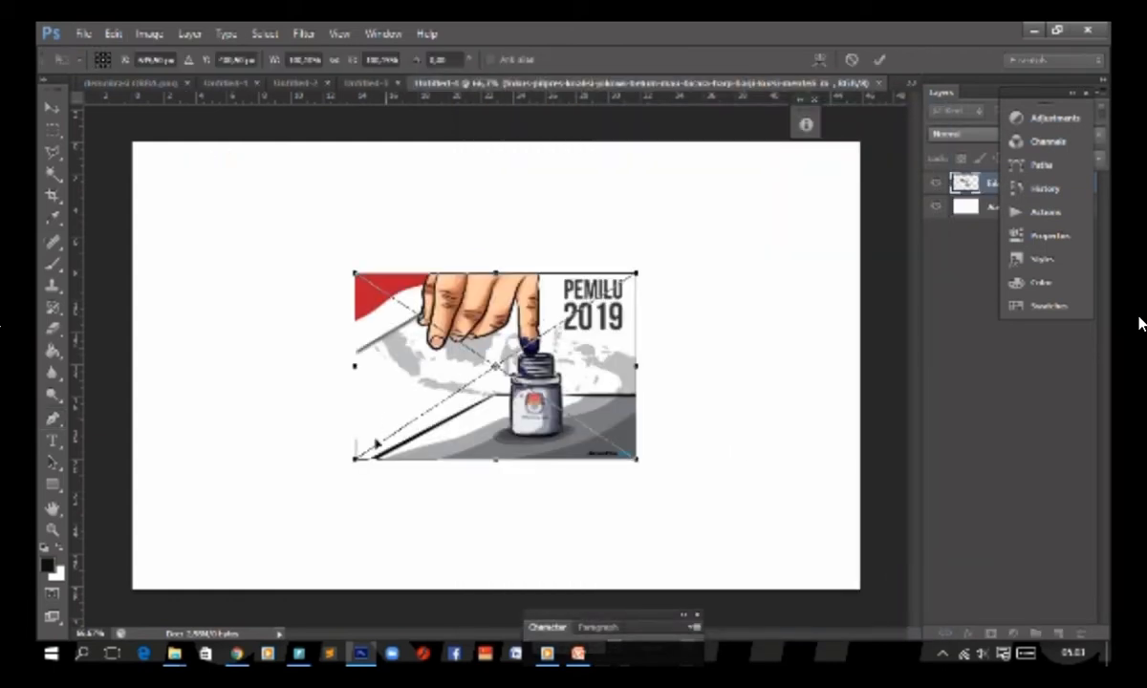
Step: Enlarge and reposition the placed PEMILU 2019 illustration to span the full canvas width, and commit the placement
left_click_drag(315, 483, 168, 539)
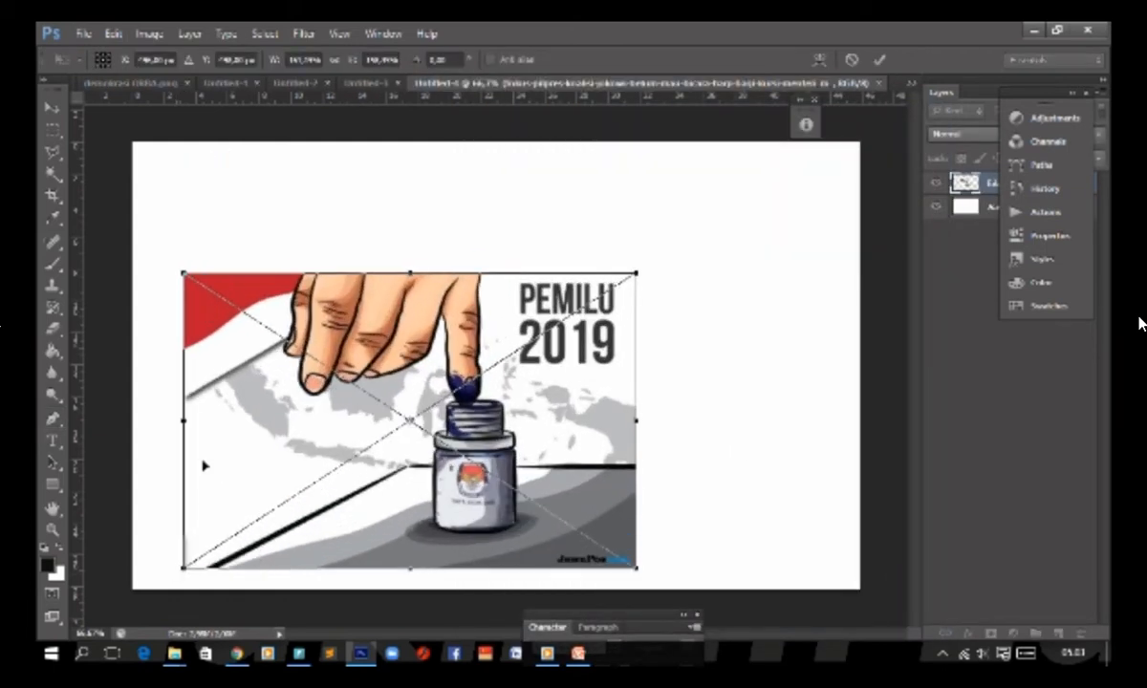
left_click_drag(590, 440, 528, 292)
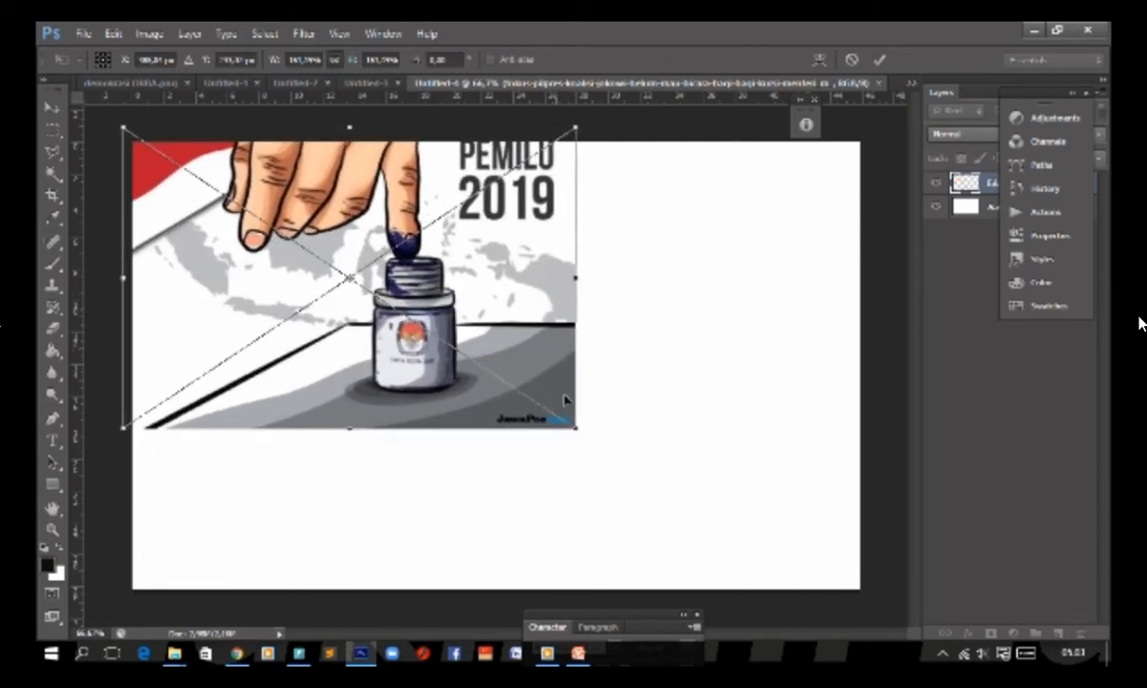
left_click_drag(578, 432, 850, 609)
left_click_drag(715, 433, 730, 435)
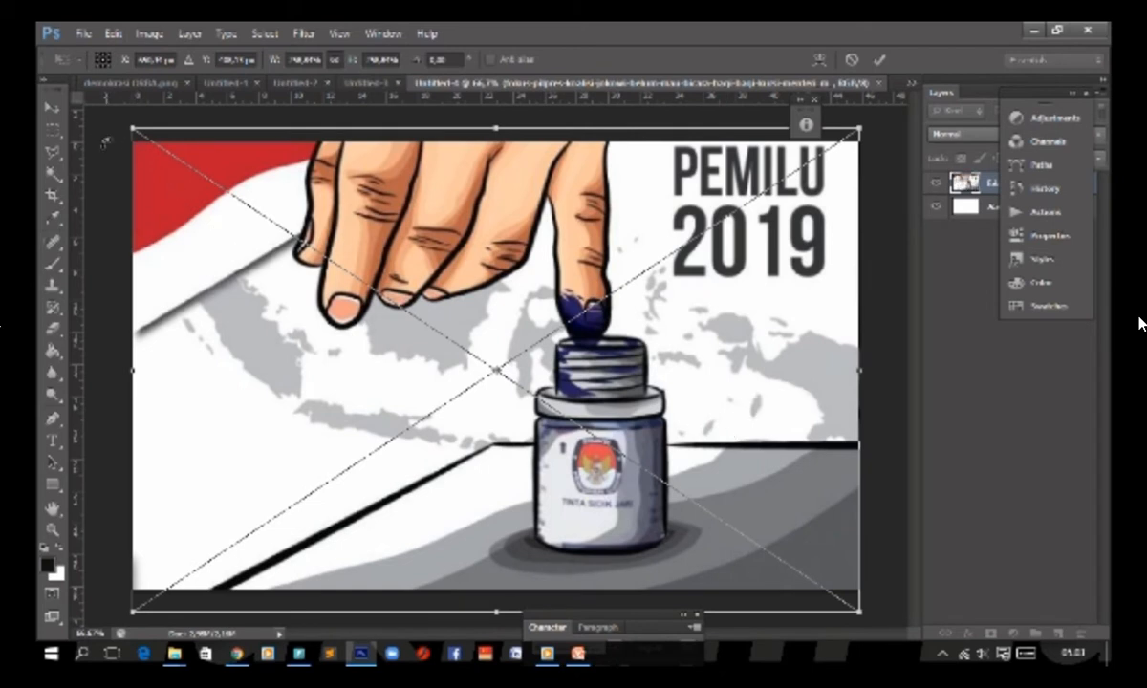
left_click(53, 105)
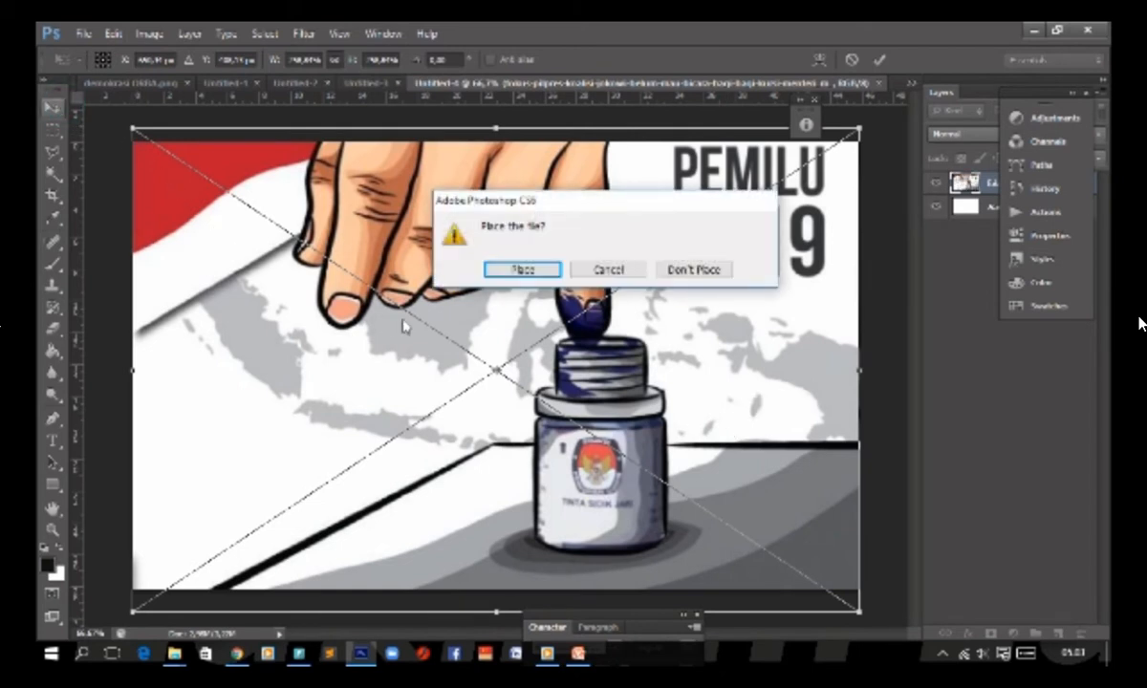
left_click(518, 268)
left_click(569, 270)
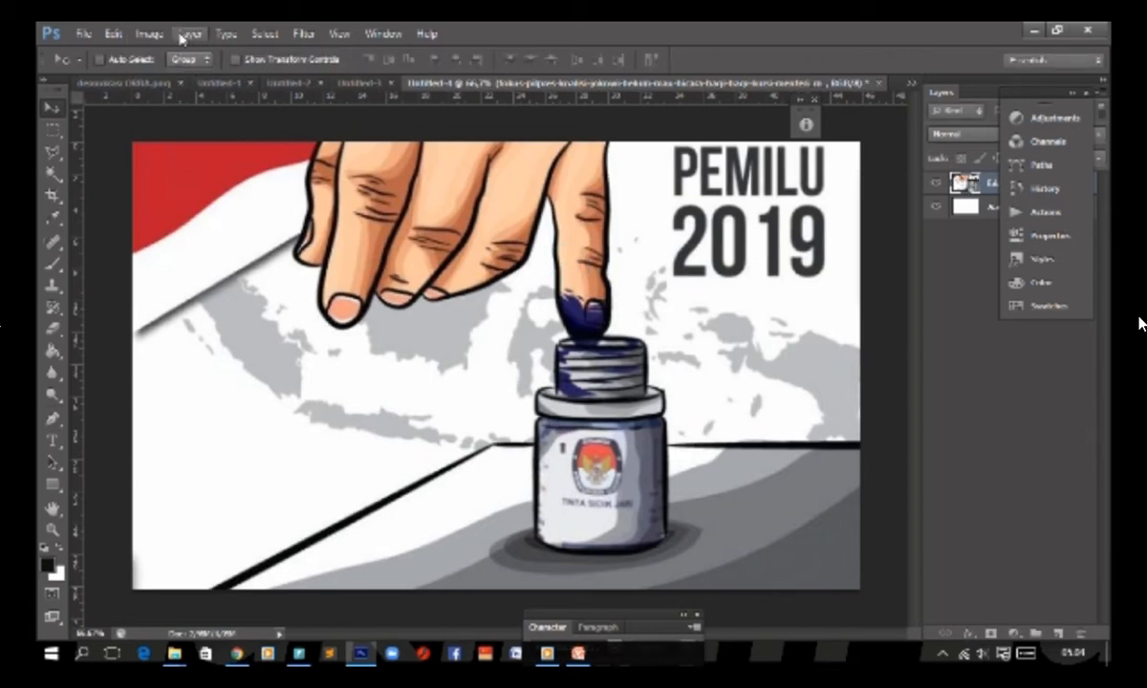
Step: Place demokrasi-liberal.jpg from the bahan folder into the document above the PEMILU 2019 illustration
left_click(83, 33)
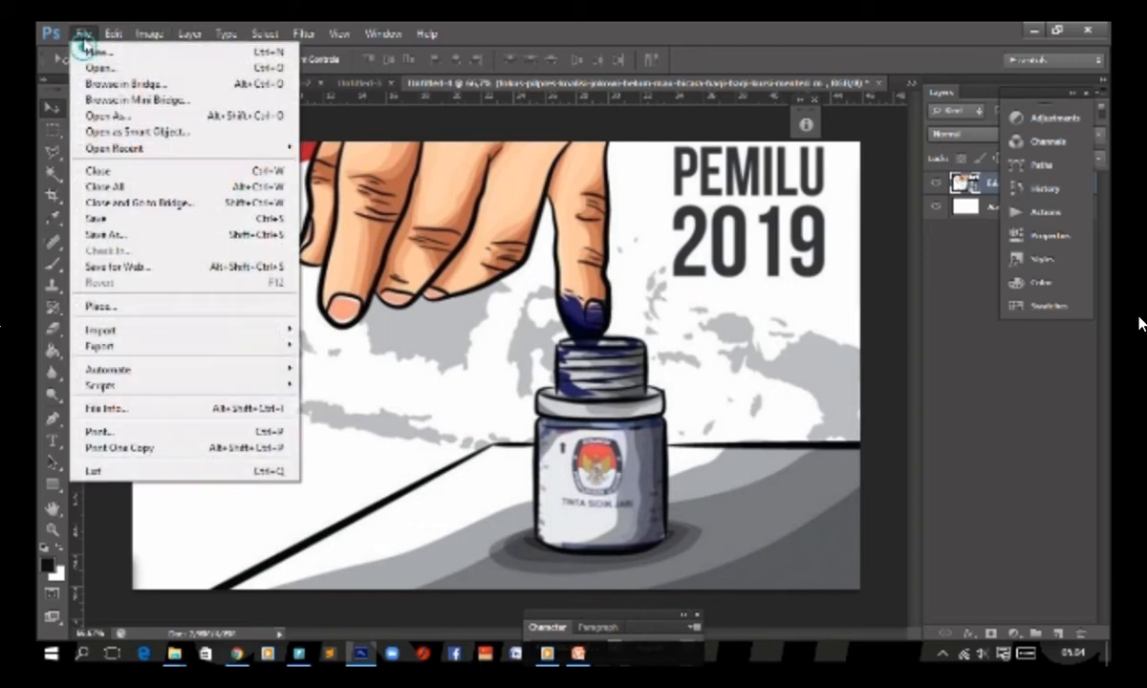
mouse_move(112, 333)
mouse_move(170, 387)
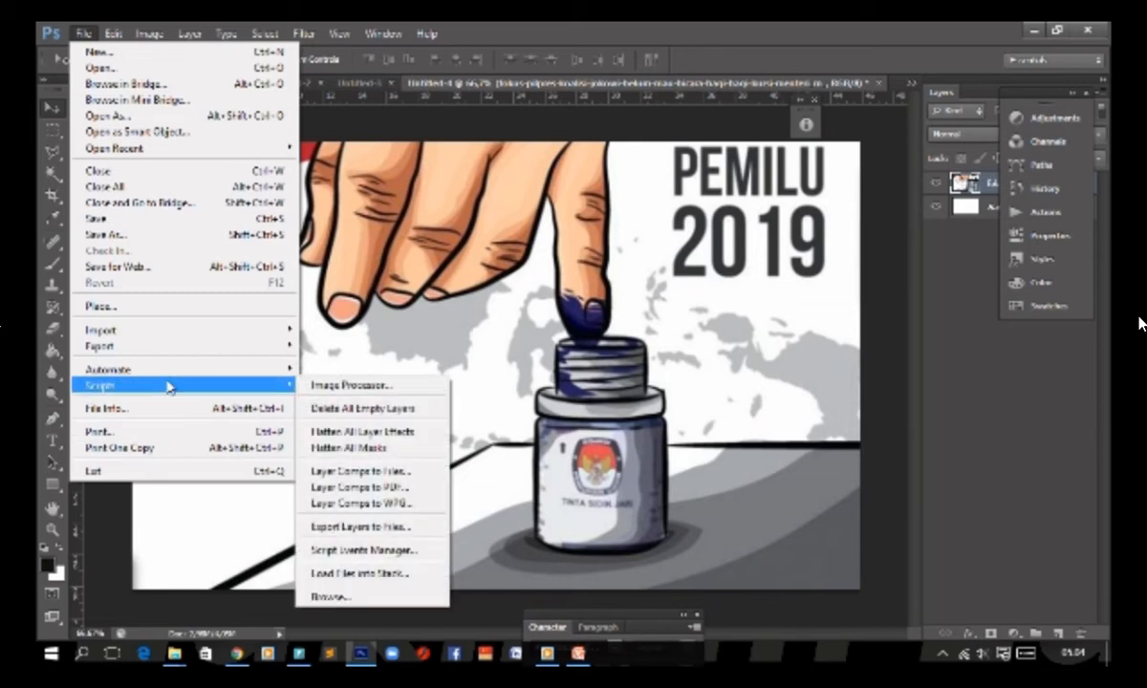
left_click(174, 307)
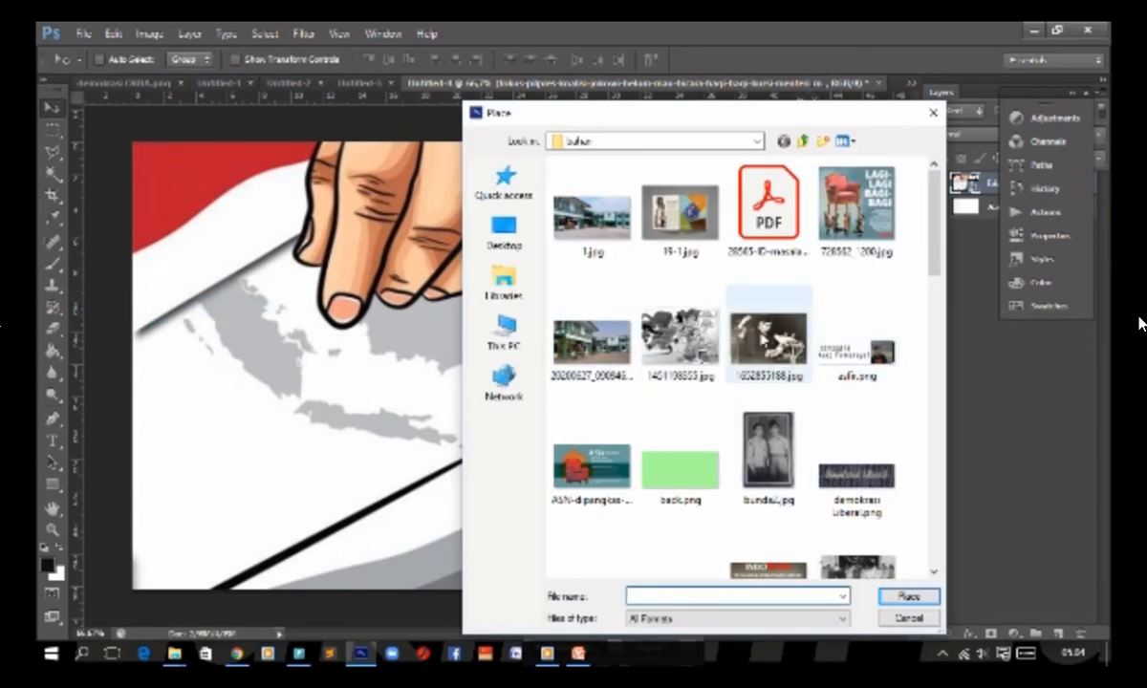
scroll(675, 287, "down", 6)
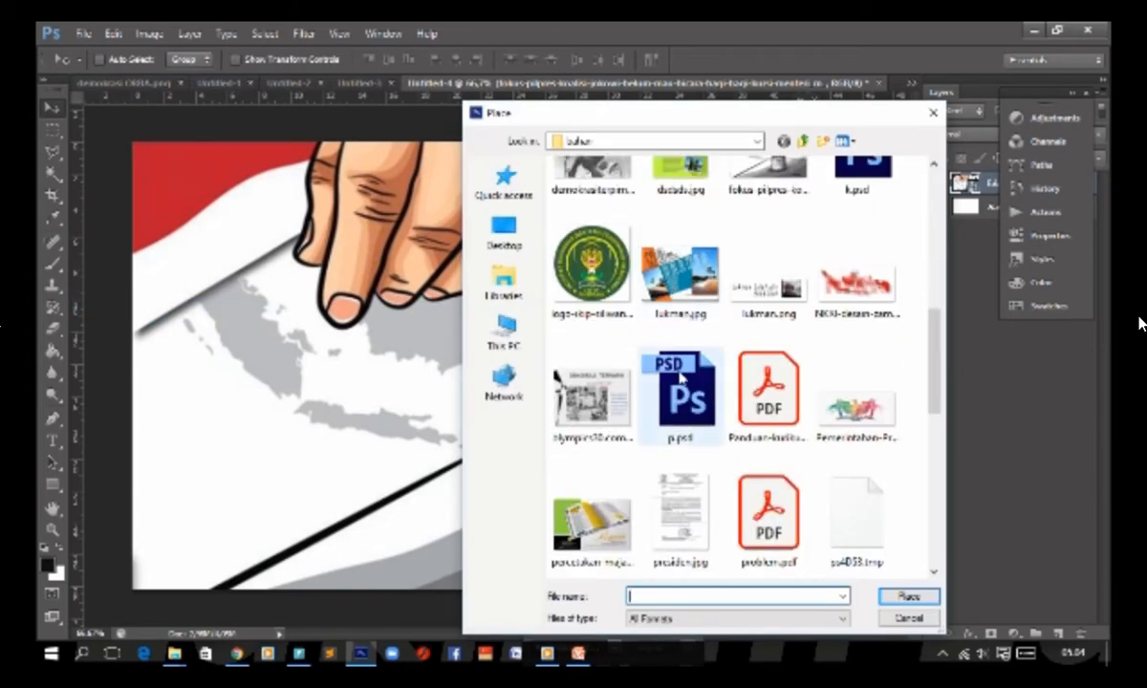
scroll(671, 396, "down", 5)
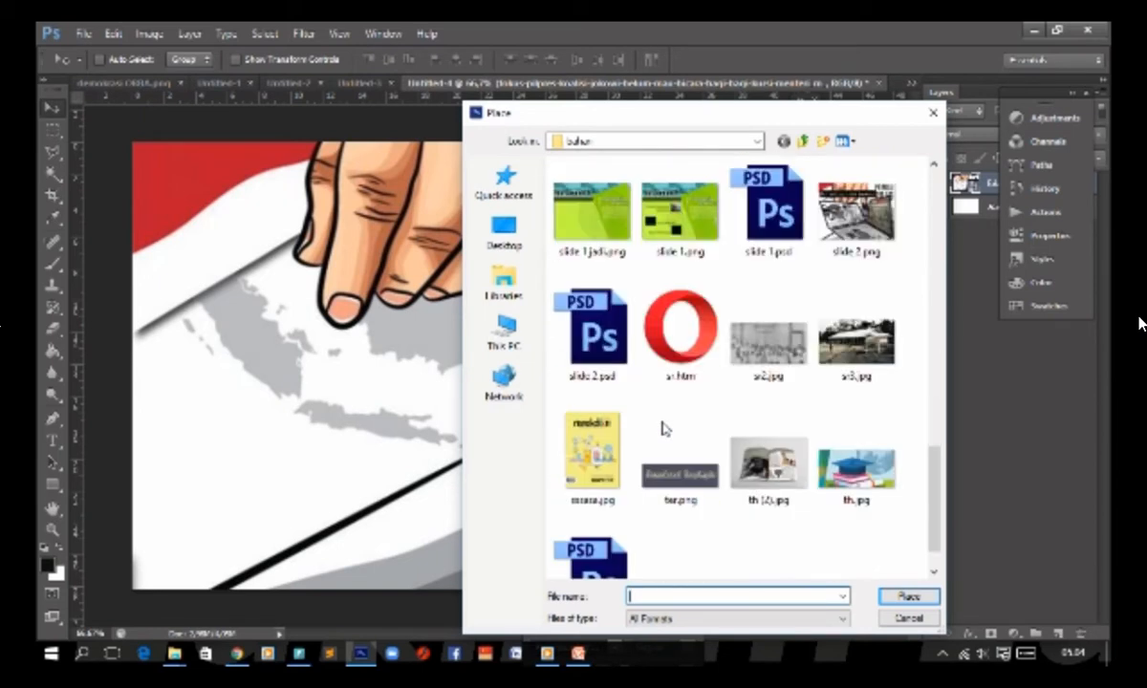
scroll(666, 429, "down", 1)
scroll(665, 428, "up", 8)
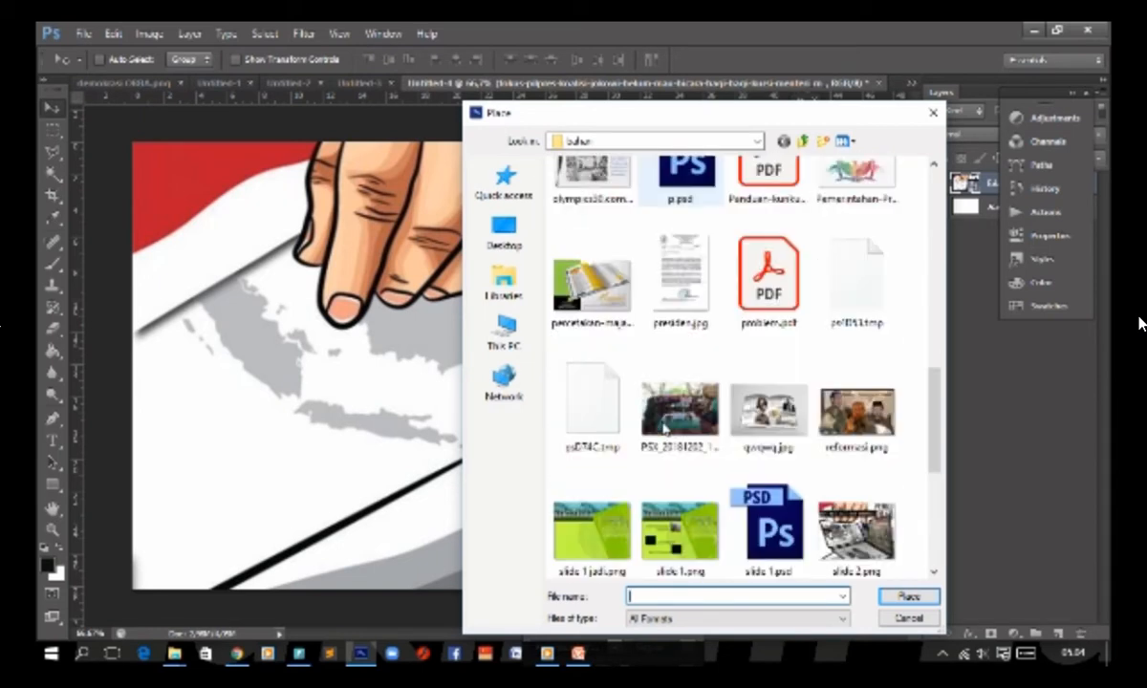
scroll(659, 339, "up", 3)
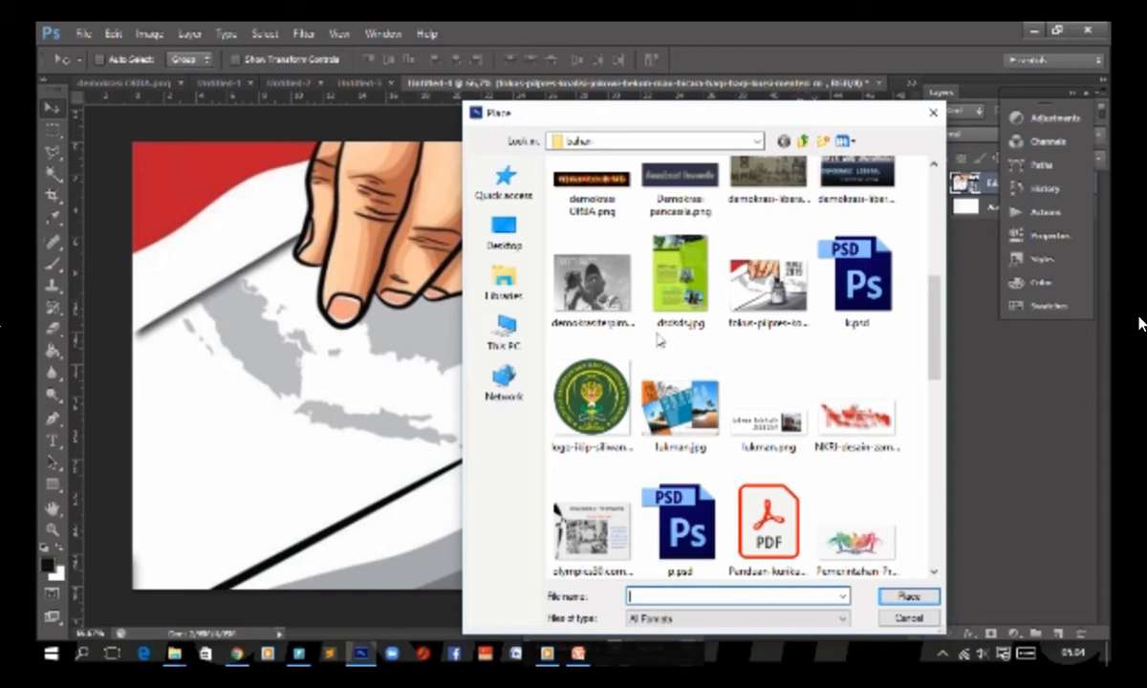
left_click(583, 279)
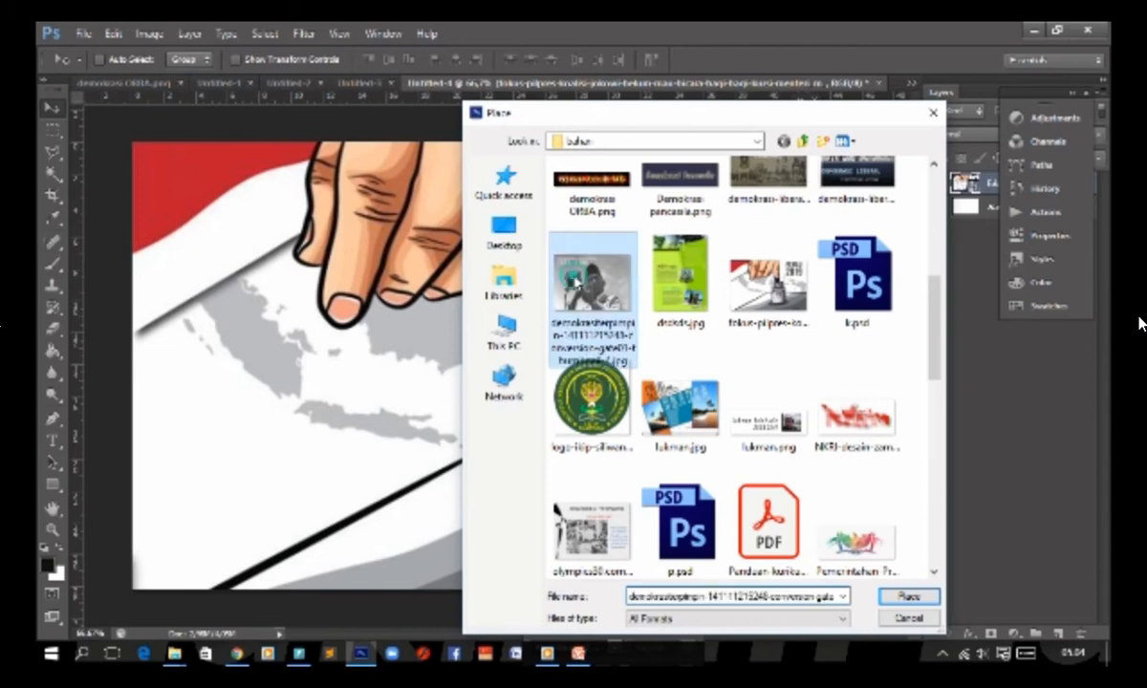
scroll(669, 287, "up", 3)
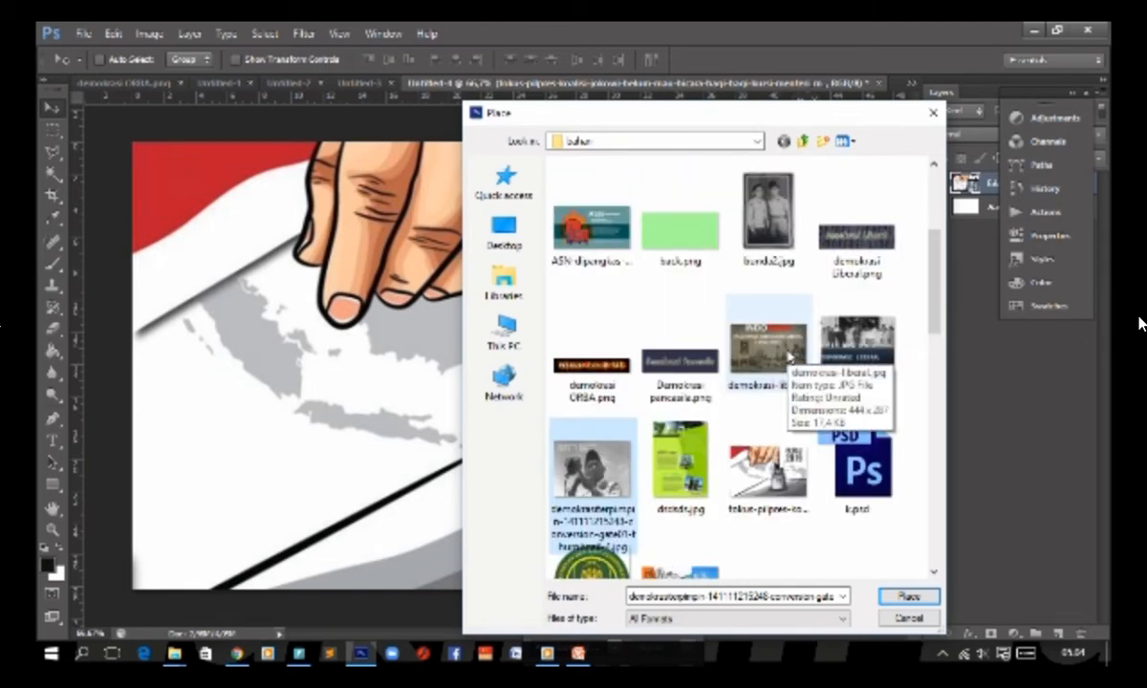
left_click(790, 356)
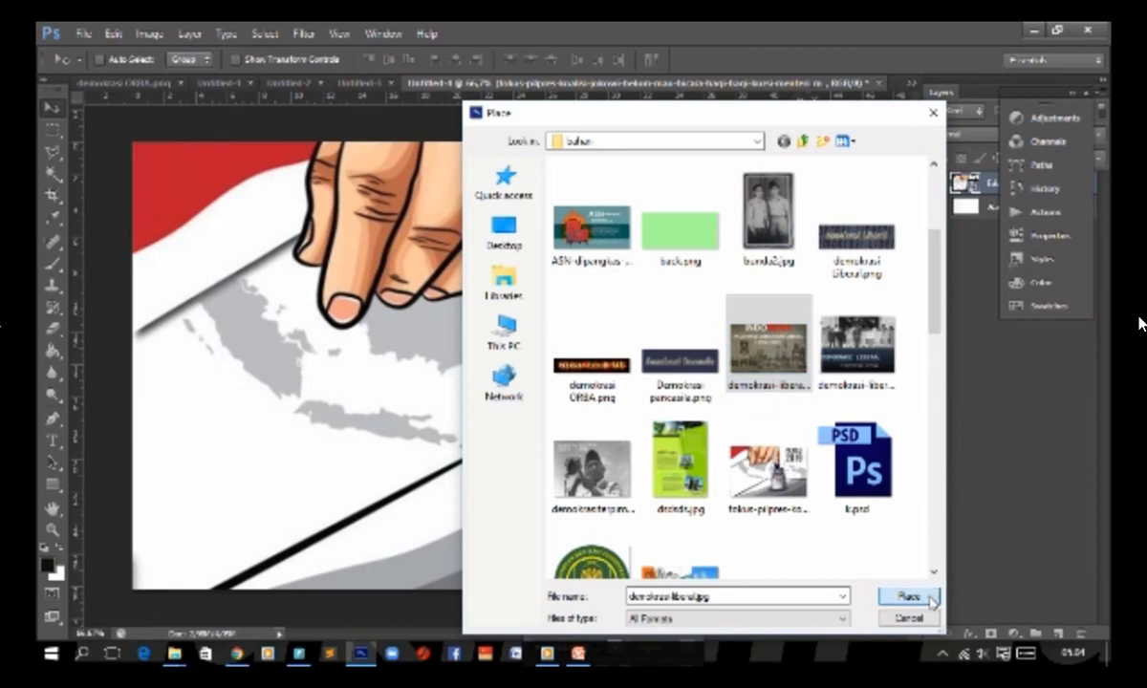
left_click(929, 600)
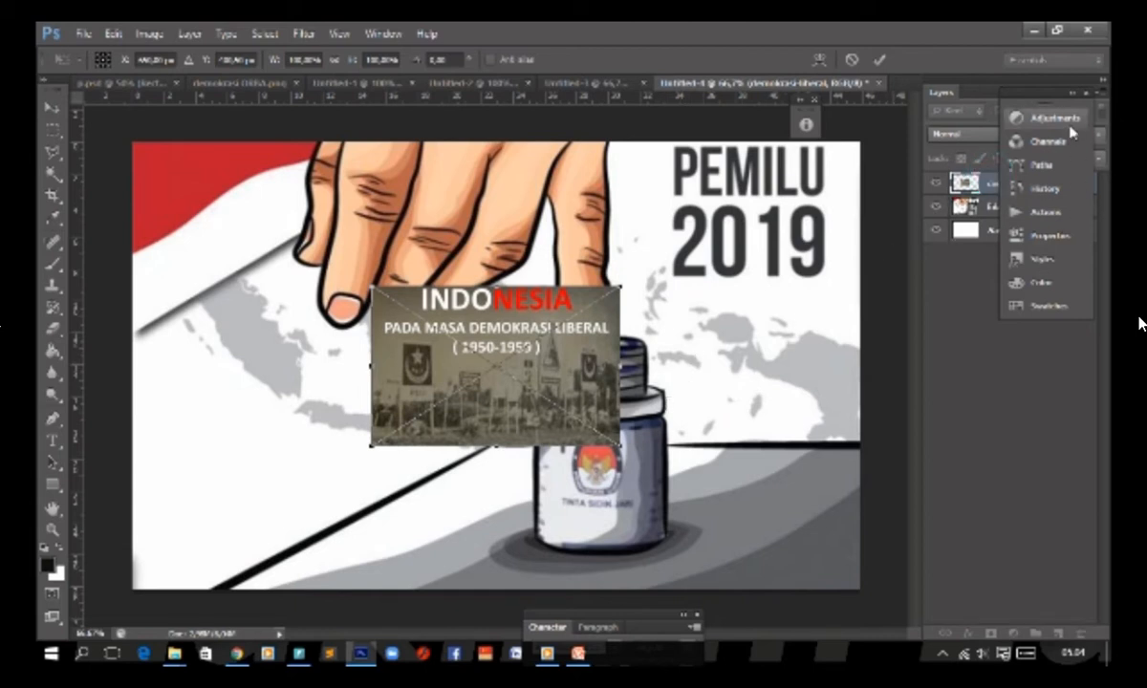
Step: Commit the placed demokrasi-liberal picture and move the floating Adjustments and Channels panel groups clear of the layer list
left_click_drag(1065, 122, 1023, 269)
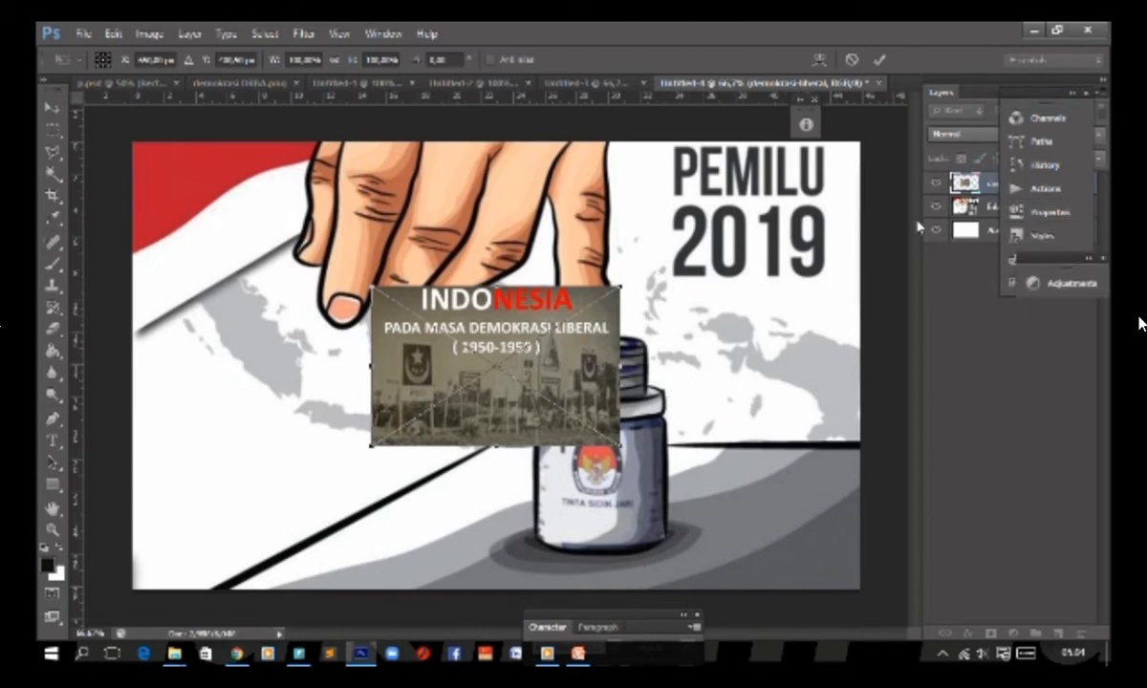
key("Return")
left_click_drag(1031, 93, 1029, 305)
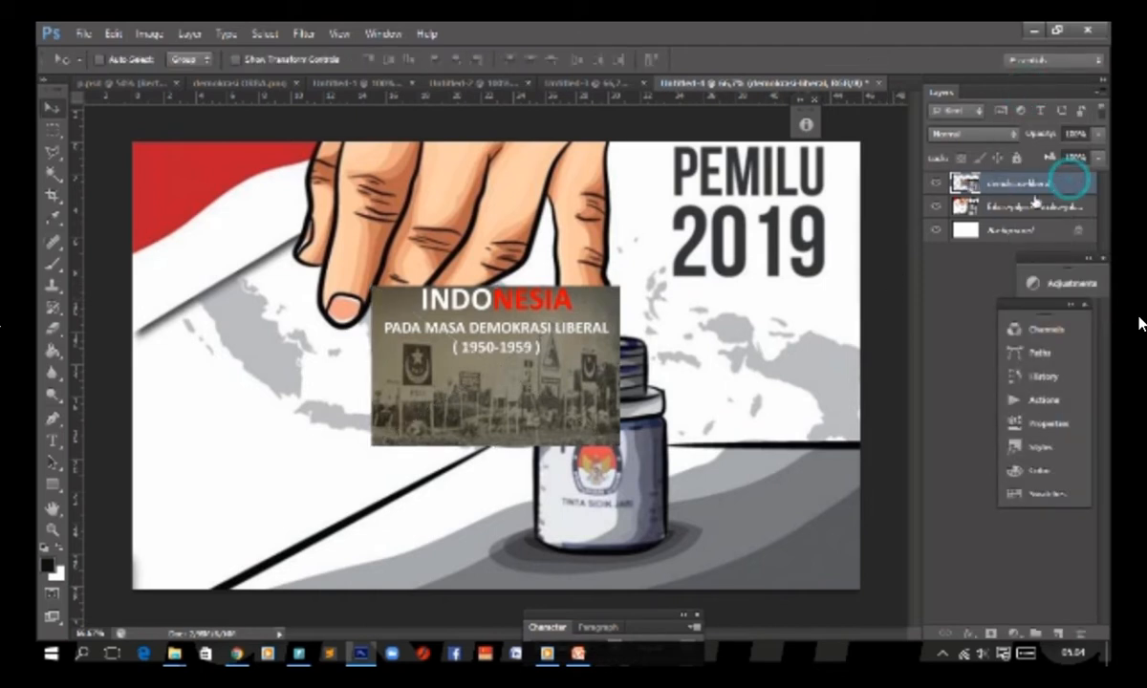
Step: Add a thick black outside Stroke at 100% opacity to the demokrasi-liberal layer
double_click(1071, 184)
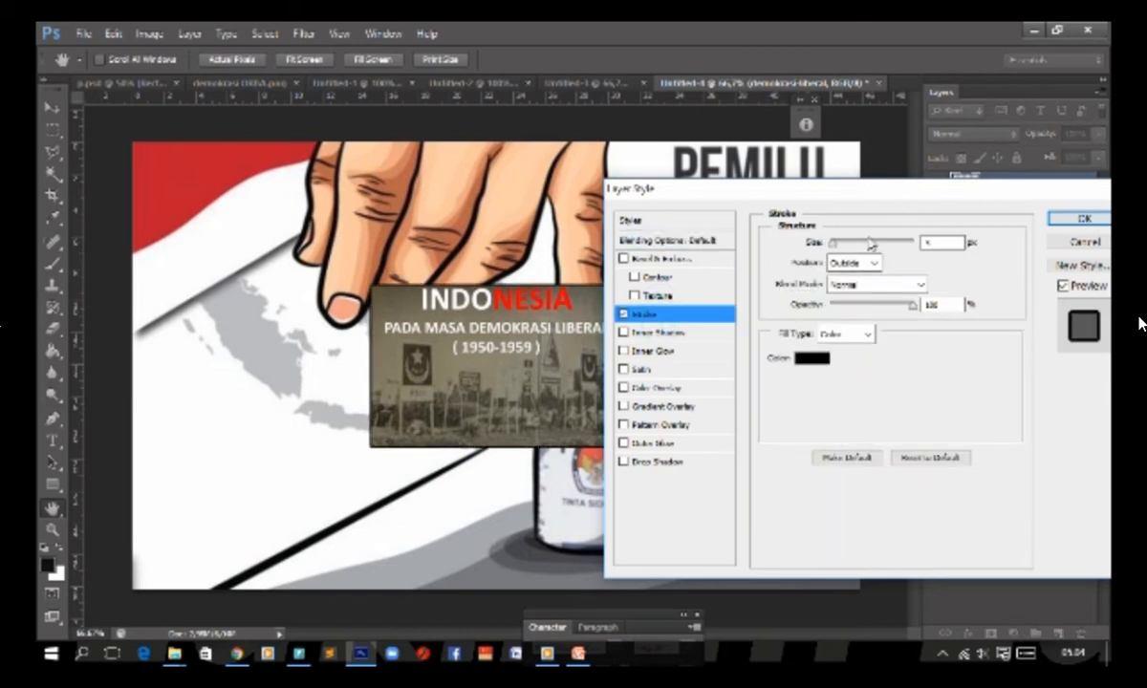
left_click(846, 246)
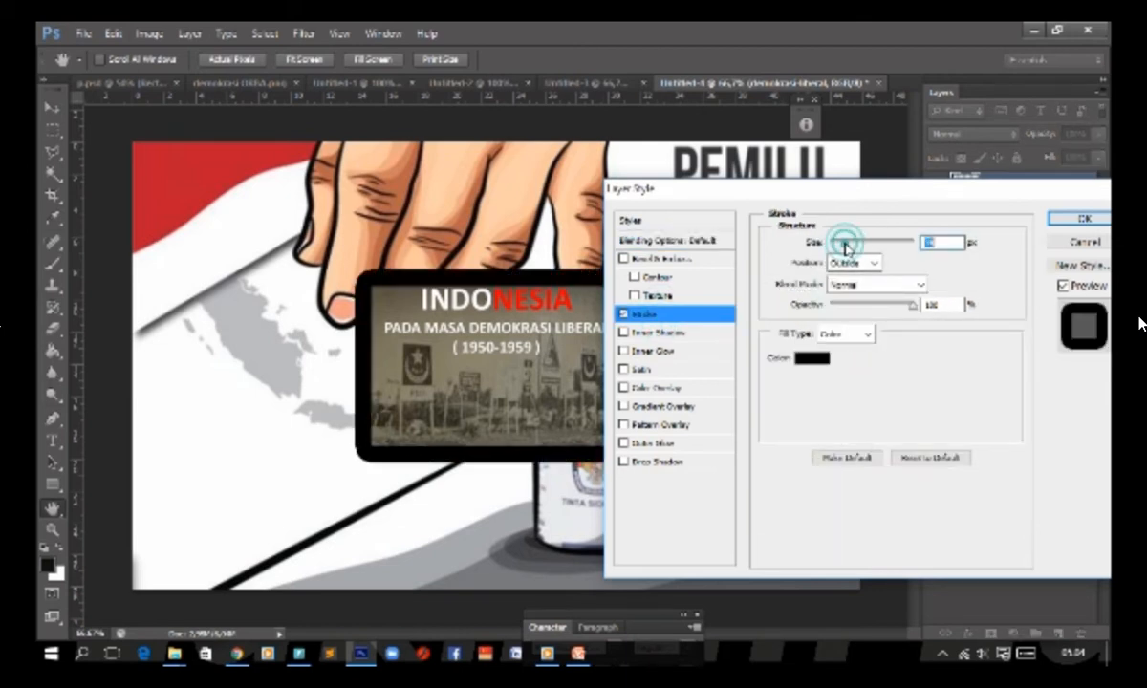
left_click(841, 243)
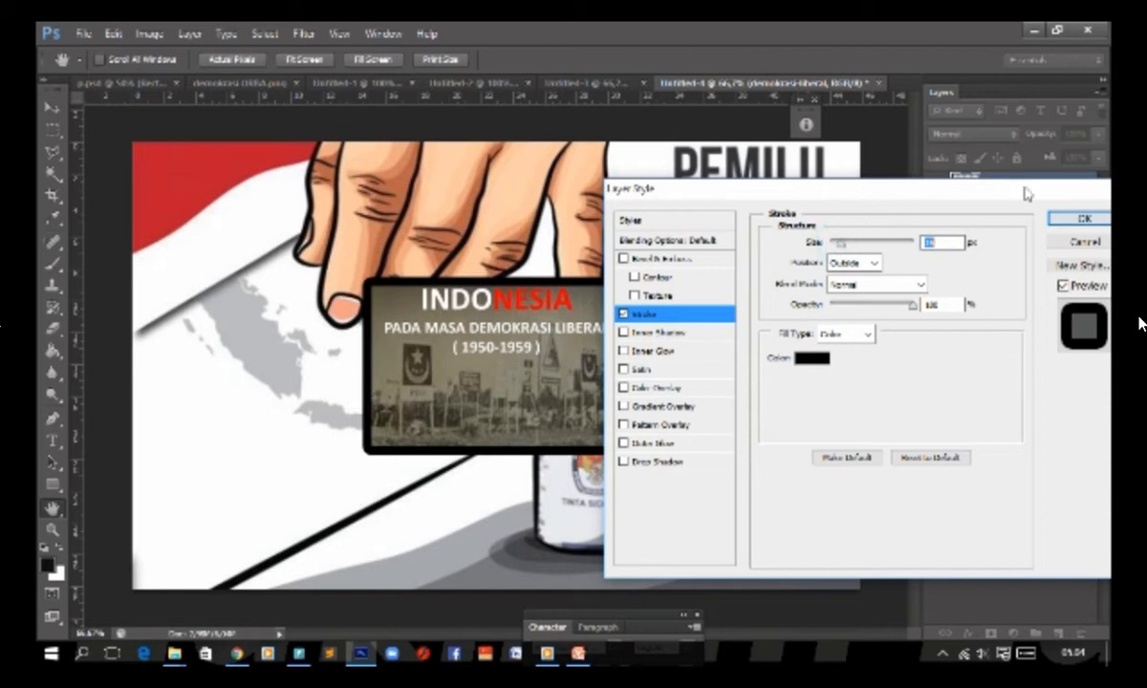
left_click(1085, 219)
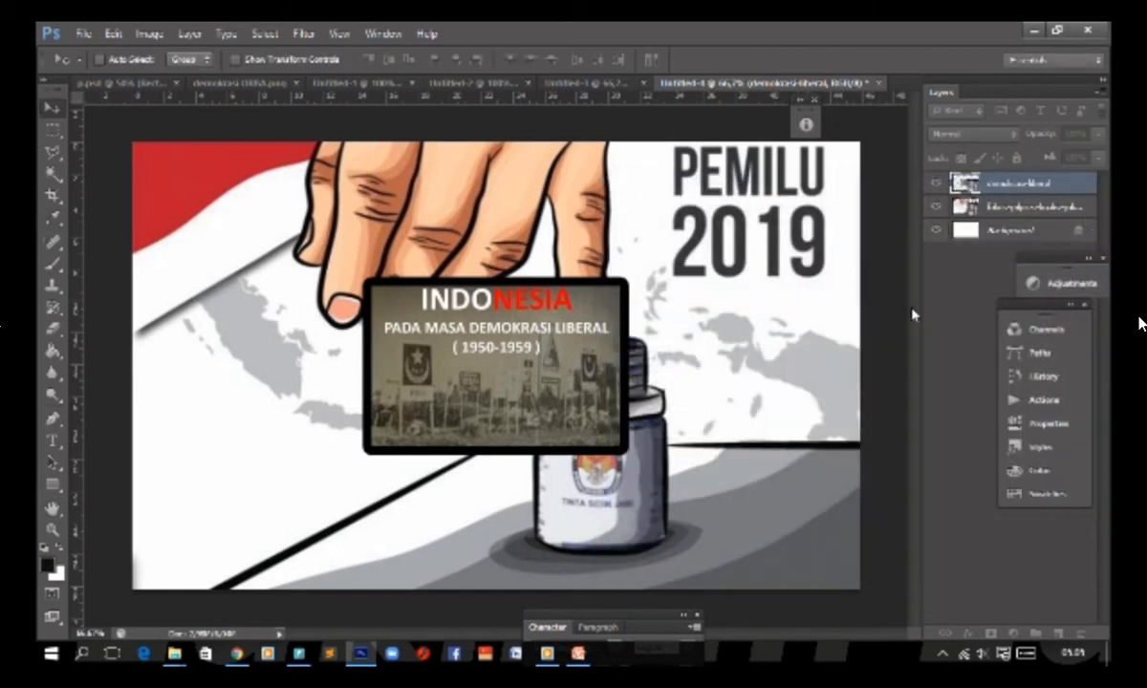
Step: Distort the demokrasi-liberal picture into a perspective shape by pulling its right corners apart and adjusting its upper-left corner
key("ctrl+t")
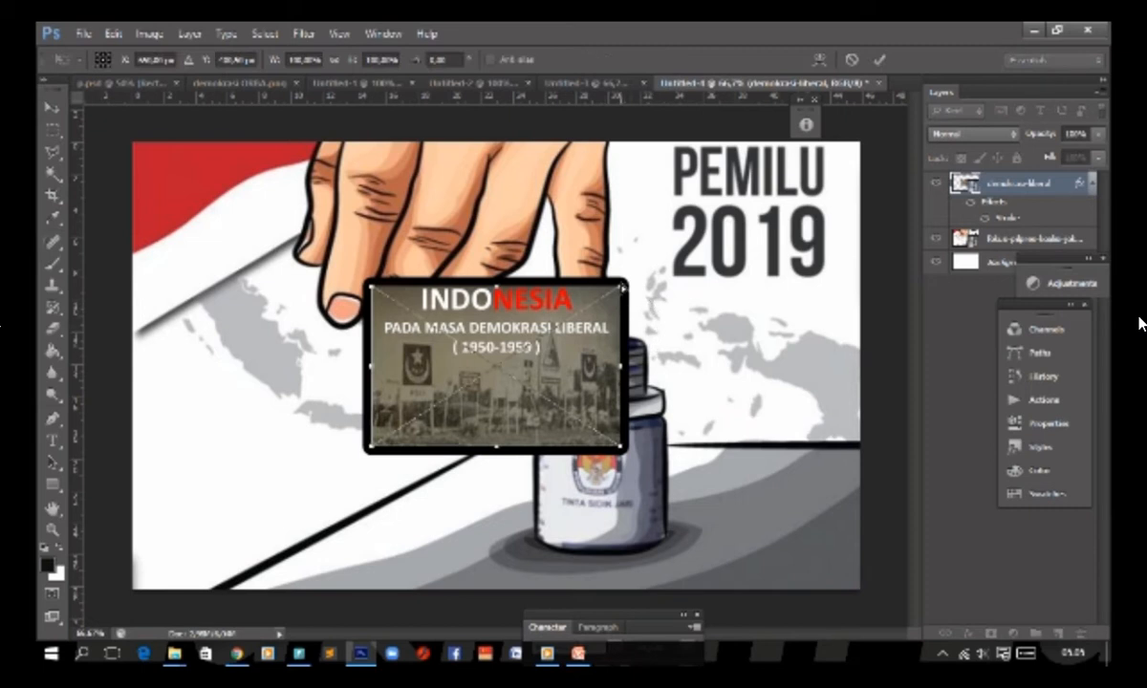
left_click_drag(623, 287, 599, 215)
left_click_drag(622, 452, 623, 528)
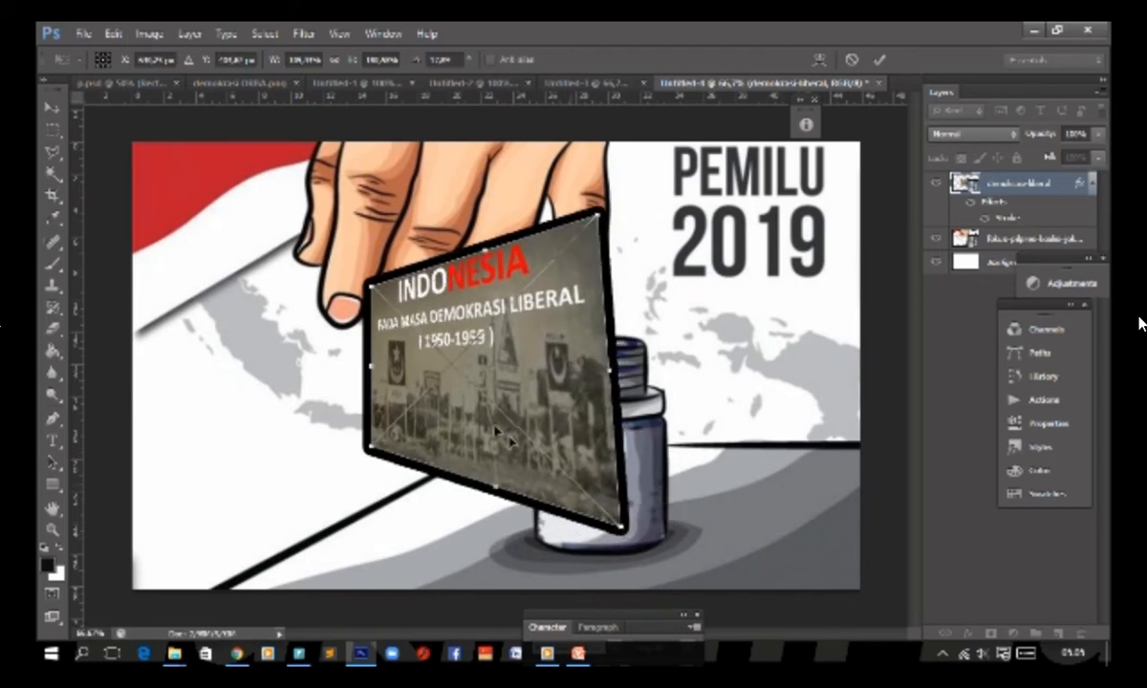
left_click_drag(369, 285, 395, 292)
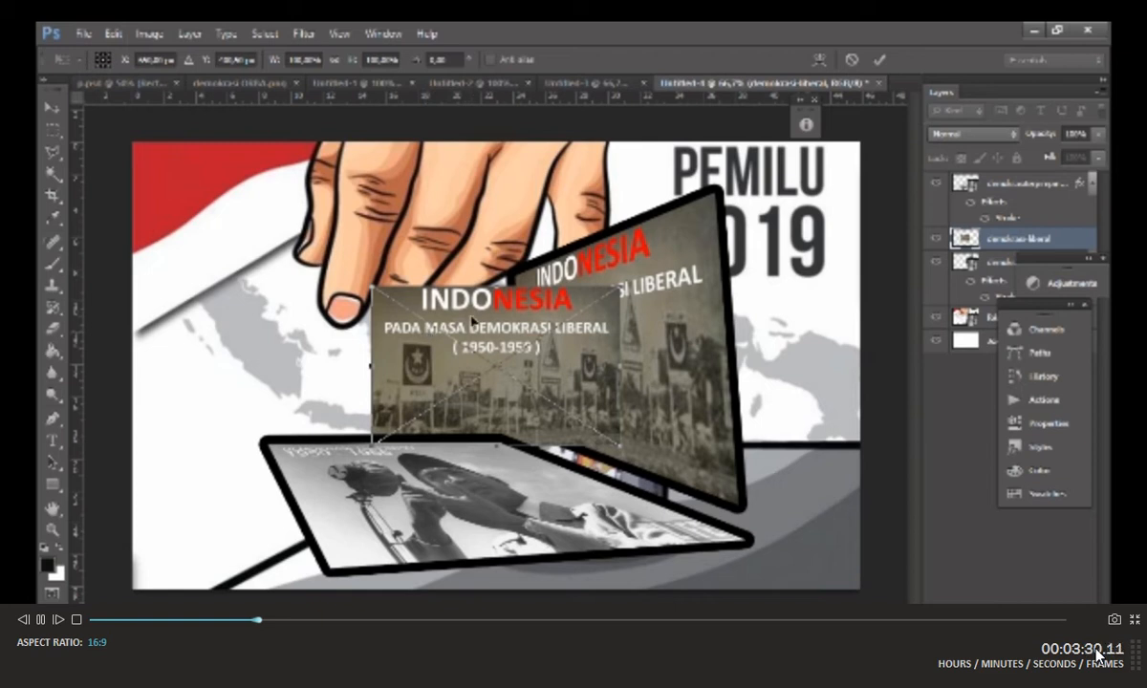
Step: Discard the duplicate demokrasi-liberal placement and start placing another image
key("Return")
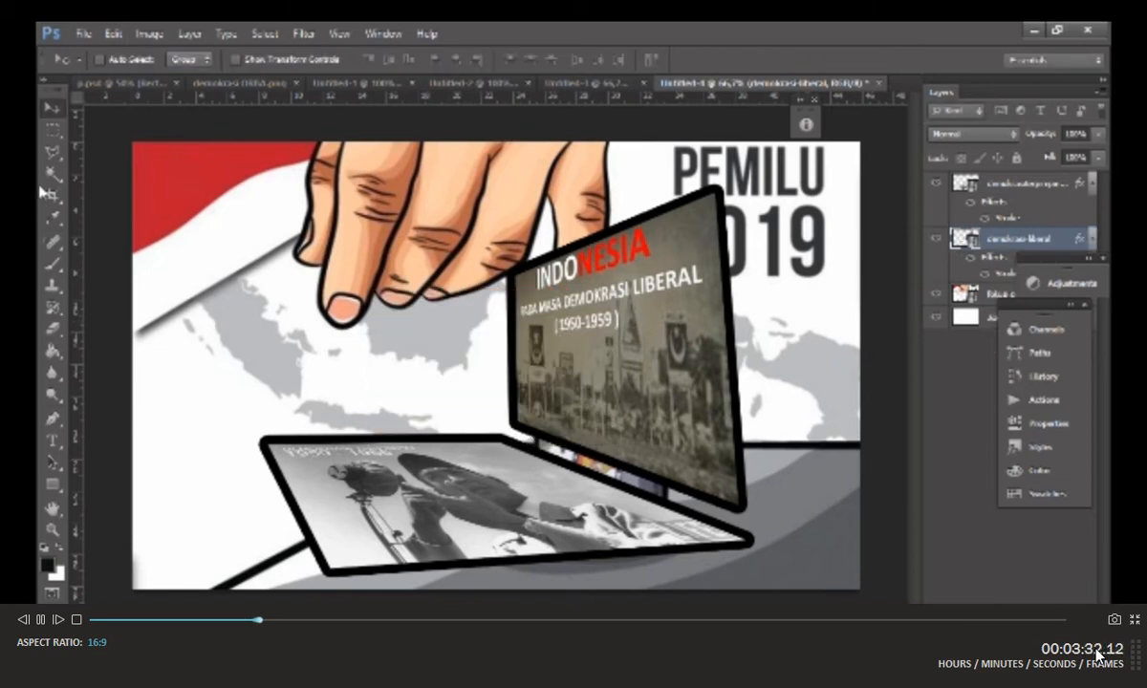
left_click(83, 34)
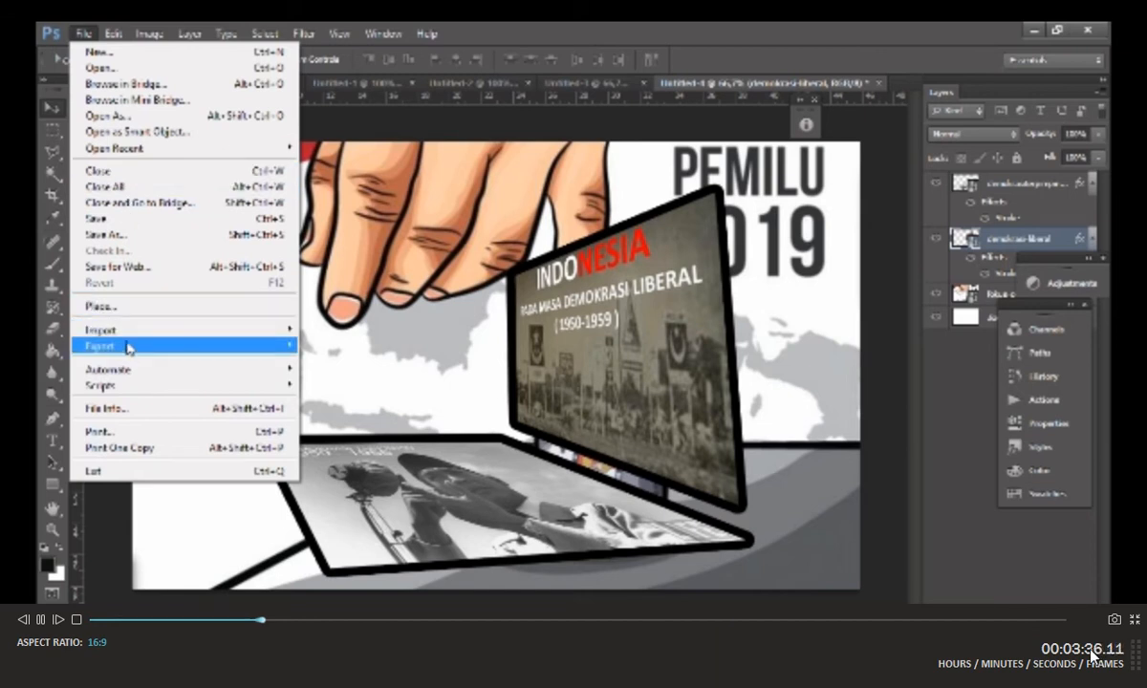
left_click(135, 310)
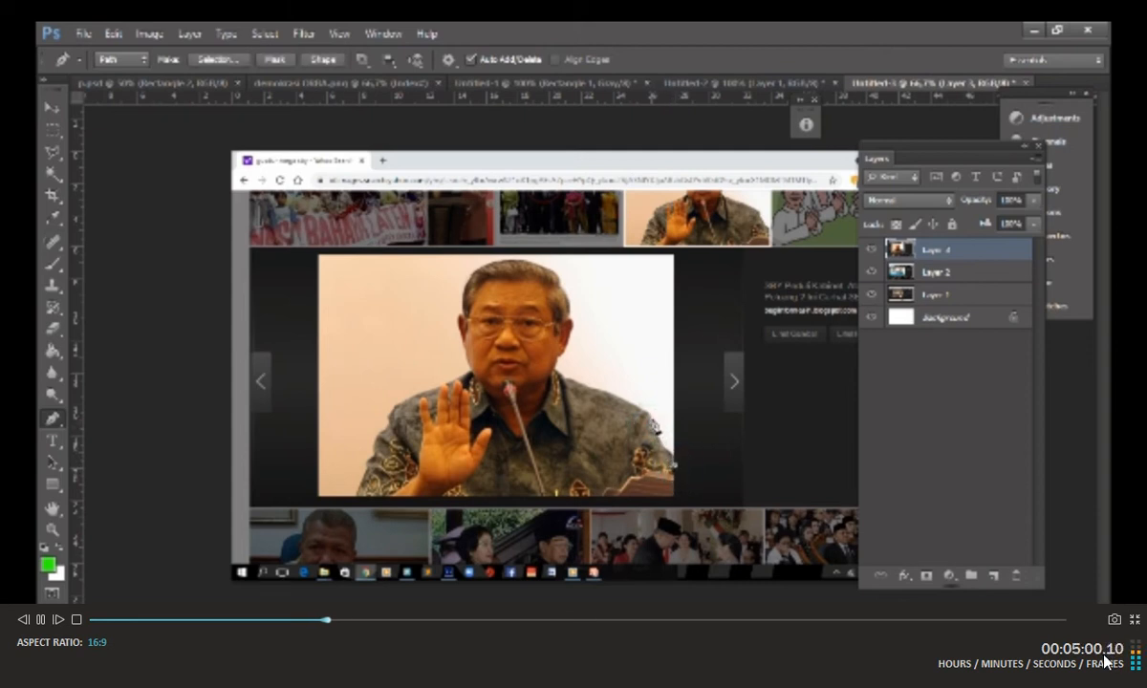
left_click(347, 620)
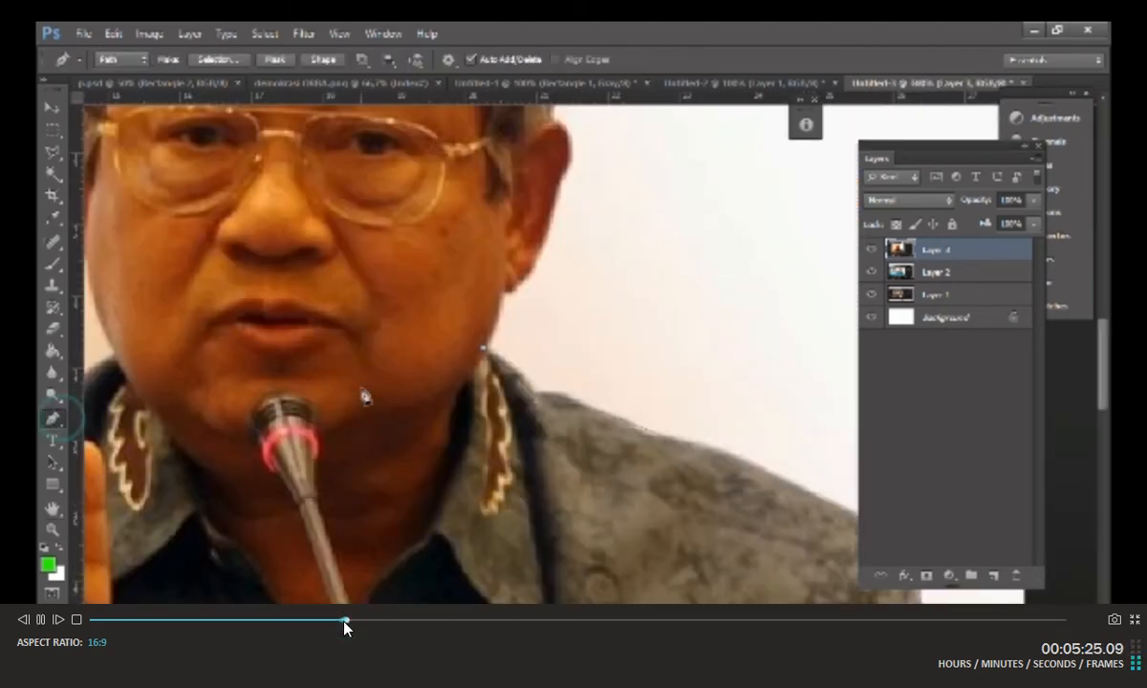